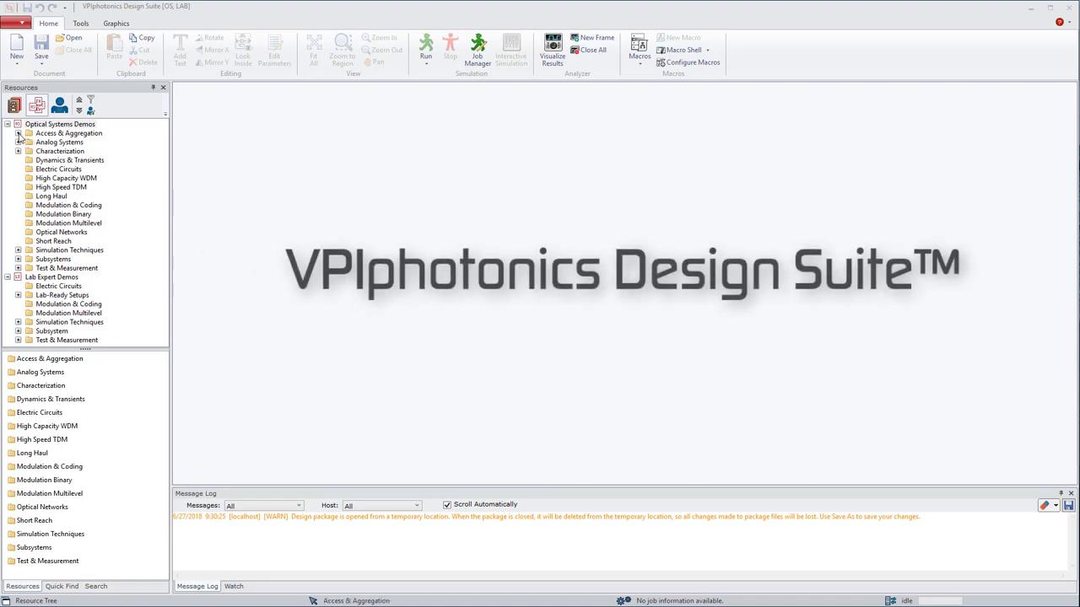
- Open the OFDM for Optical Access.vtmu demo from Access & Aggregation > PON
{"action": "left_click", "coordinate": [18, 133]}
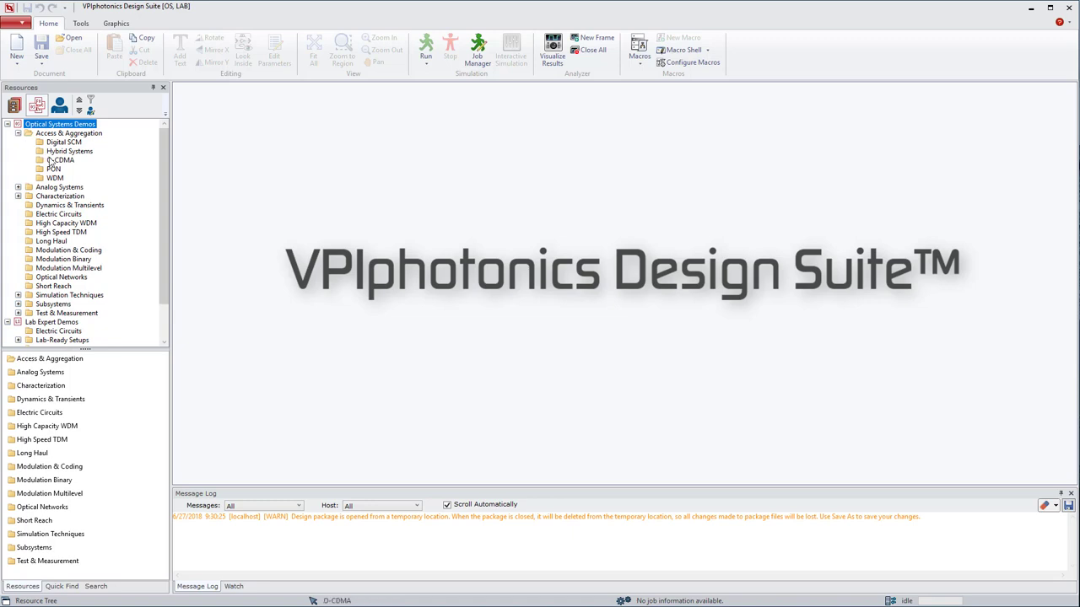
{"action": "left_click", "coordinate": [53, 169]}
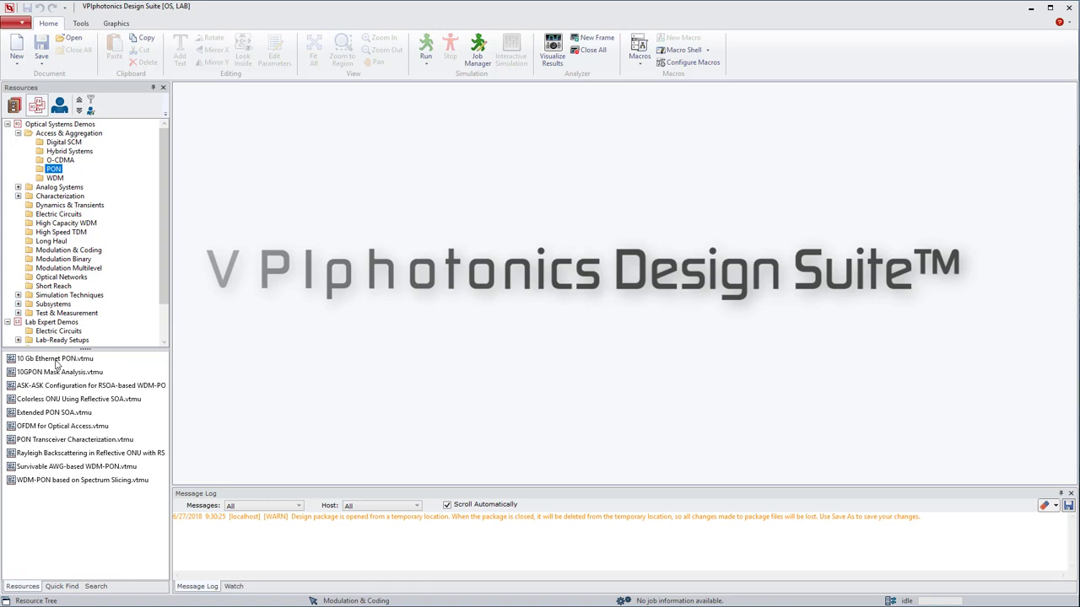
{"action": "left_click", "coordinate": [56, 428]}
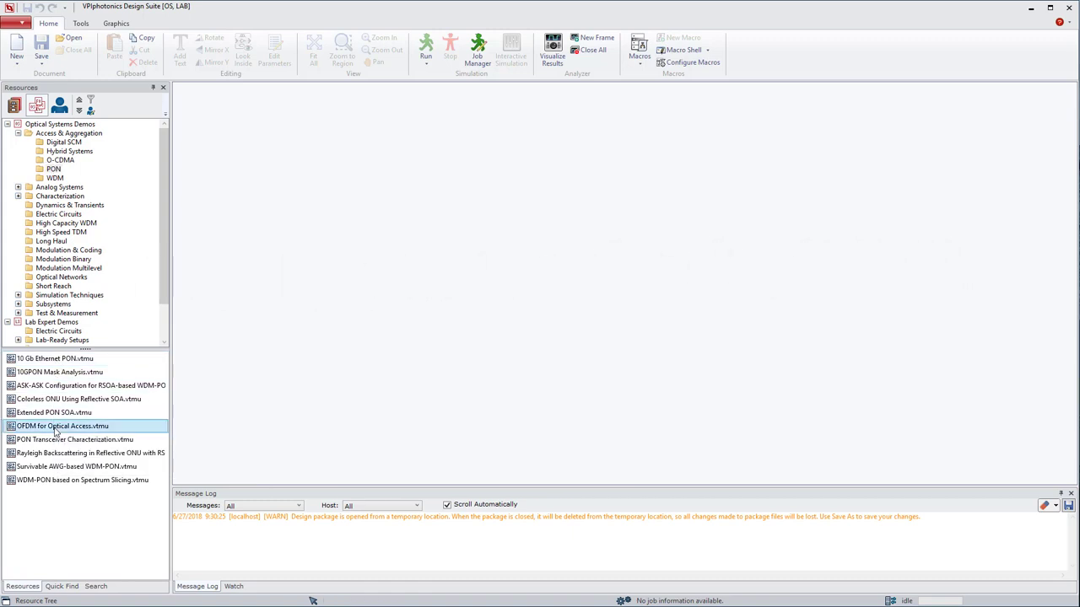
{"action": "double_click", "coordinate": [55, 429]}
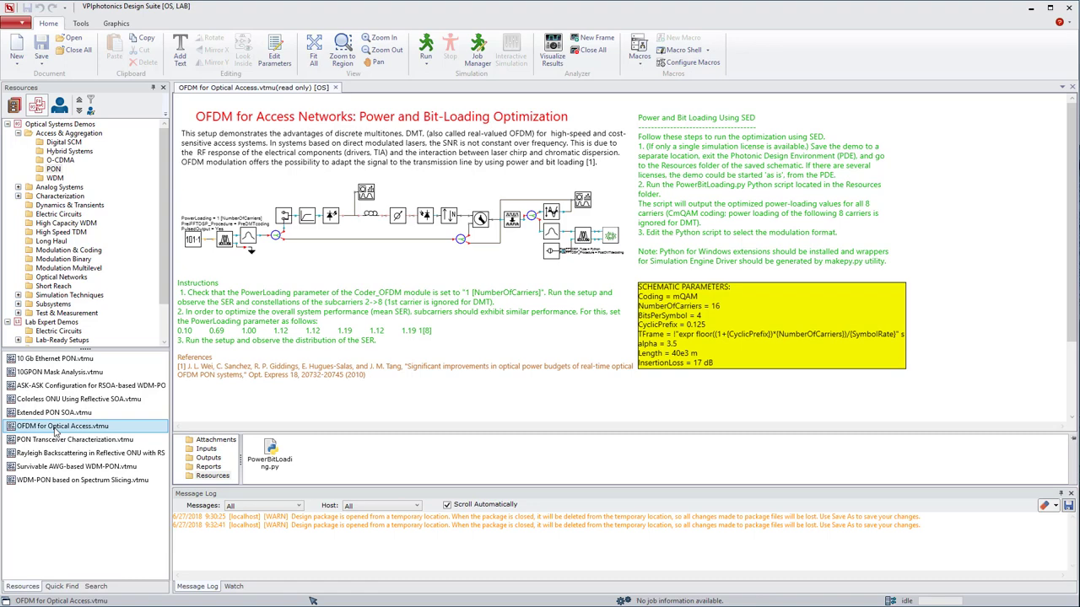
- Box-select the electrical modules in the middle of the OFDM schematic
{"action": "mouse_move", "coordinate": [463, 231]}
{"action": "left_mouse_down"}
{"action": "mouse_move", "coordinate": [405, 203]}
{"action": "mouse_move", "coordinate": [269, 181]}
{"action": "left_mouse_up"}
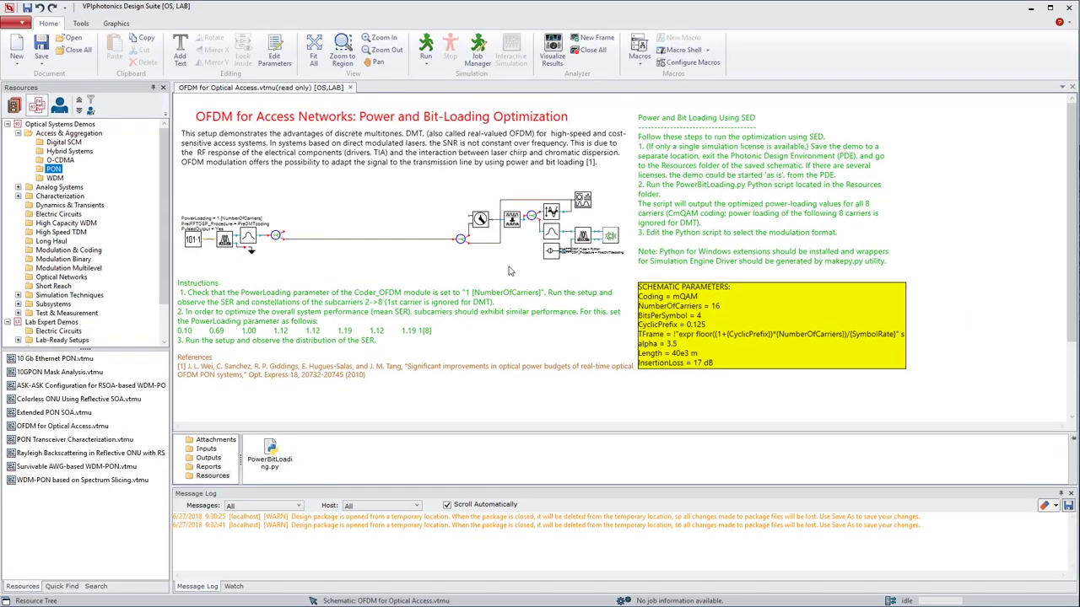
- Place Generic_AWG, Generic_Scope and Wait modules from Lab Equipment into the schematic gap
{"action": "left_click", "coordinate": [13, 121]}
{"action": "left_click", "coordinate": [58, 249]}
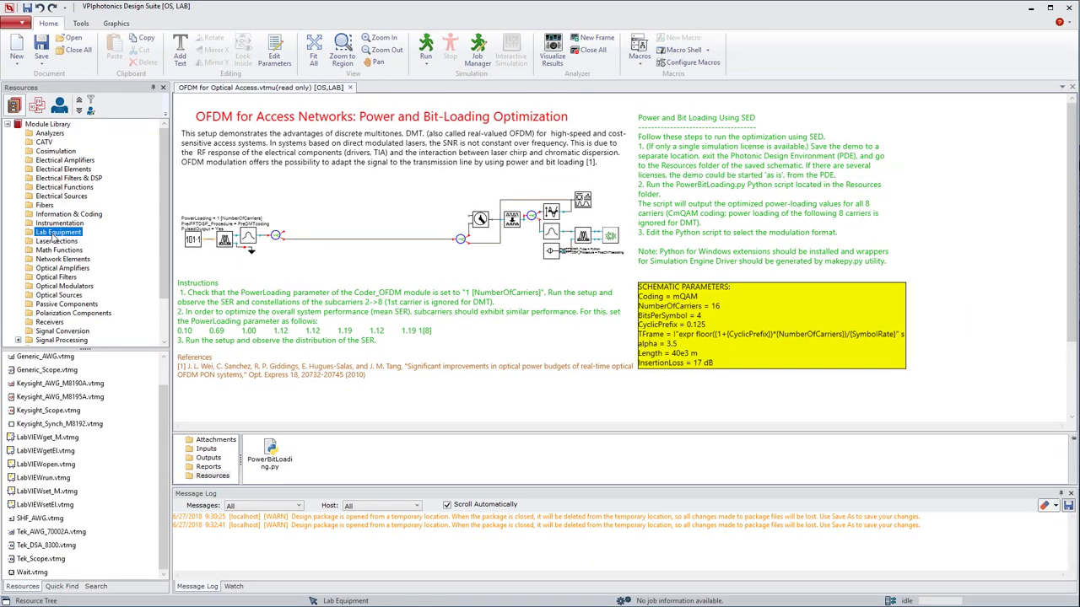
{"action": "left_click_drag", "start_coordinate": [46, 396], "coordinate": [318, 220]}
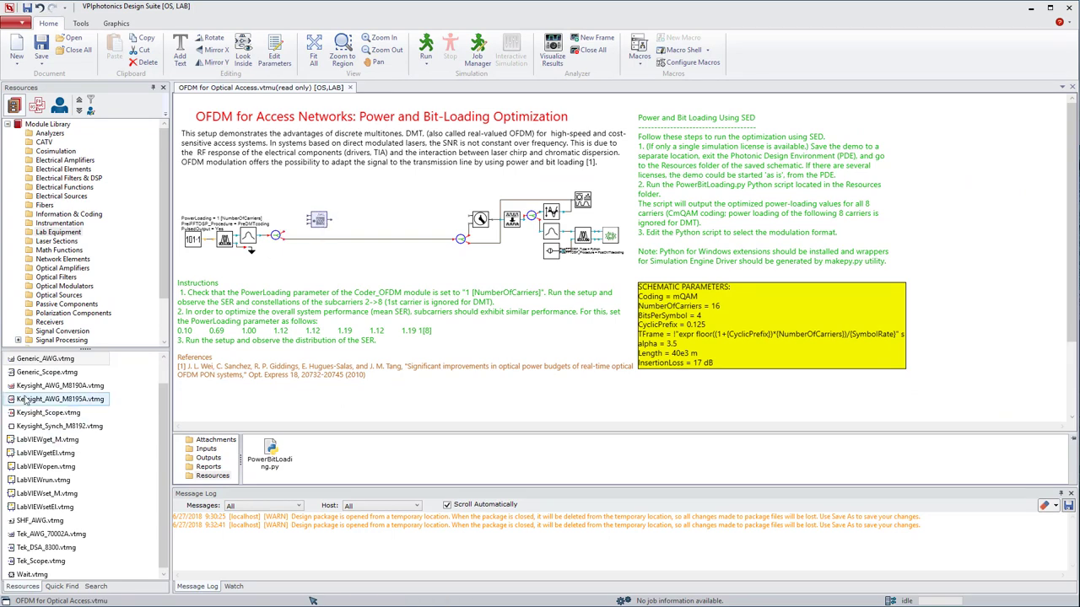
{"action": "left_click_drag", "start_coordinate": [47, 372], "coordinate": [471, 218]}
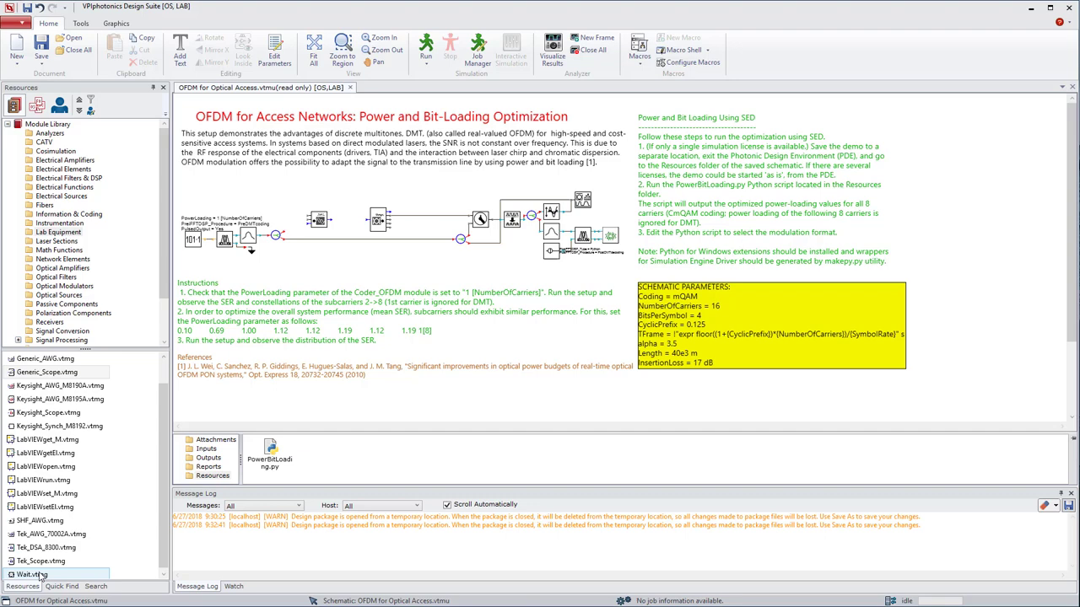
{"action": "left_click_drag", "start_coordinate": [32, 575], "coordinate": [346, 221]}
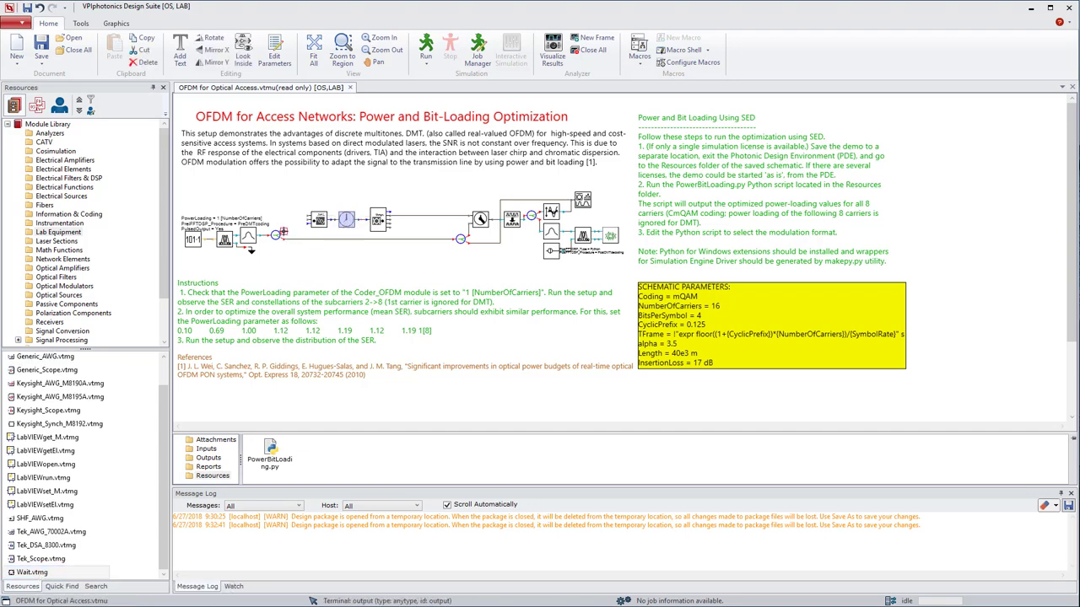
- Ground the unconnected ports with AutoGrounds, add a Const module, and edit the Wait Time
{"action": "left_click", "coordinate": [639, 52]}
{"action": "left_click", "coordinate": [664, 155]}
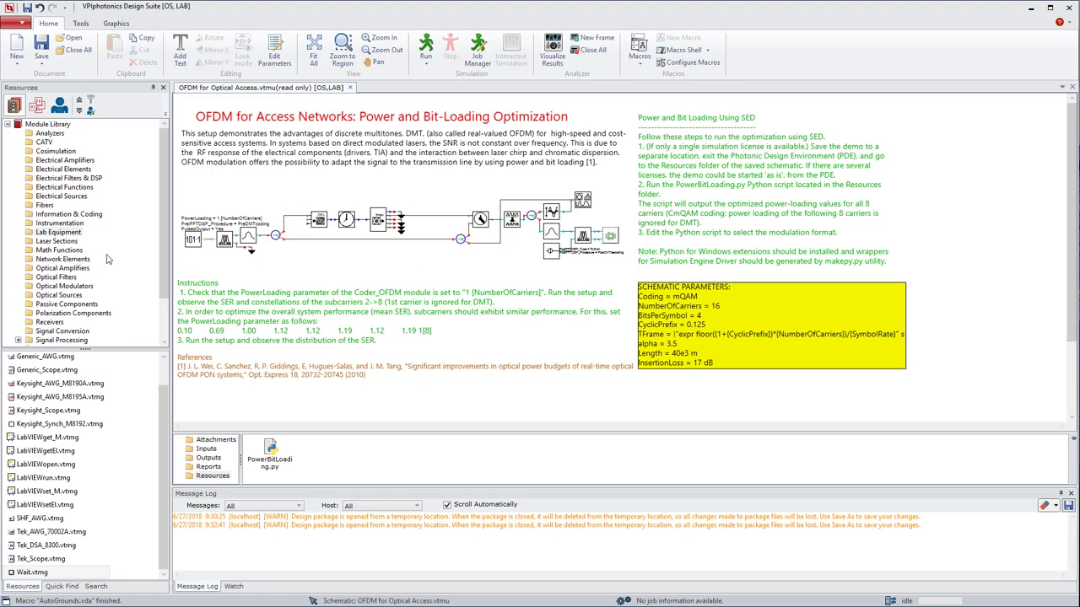
{"action": "left_click", "coordinate": [59, 250]}
{"action": "left_click_drag", "start_coordinate": [34, 358], "coordinate": [293, 227]}
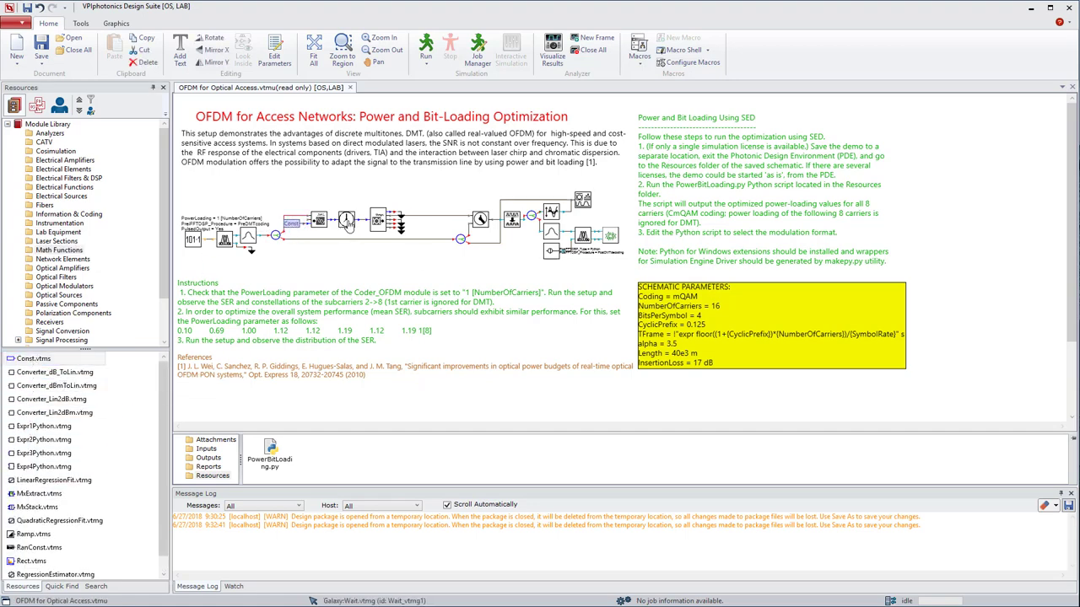
{"action": "double_click", "coordinate": [346, 219]}
{"action": "left_click", "coordinate": [649, 172]}
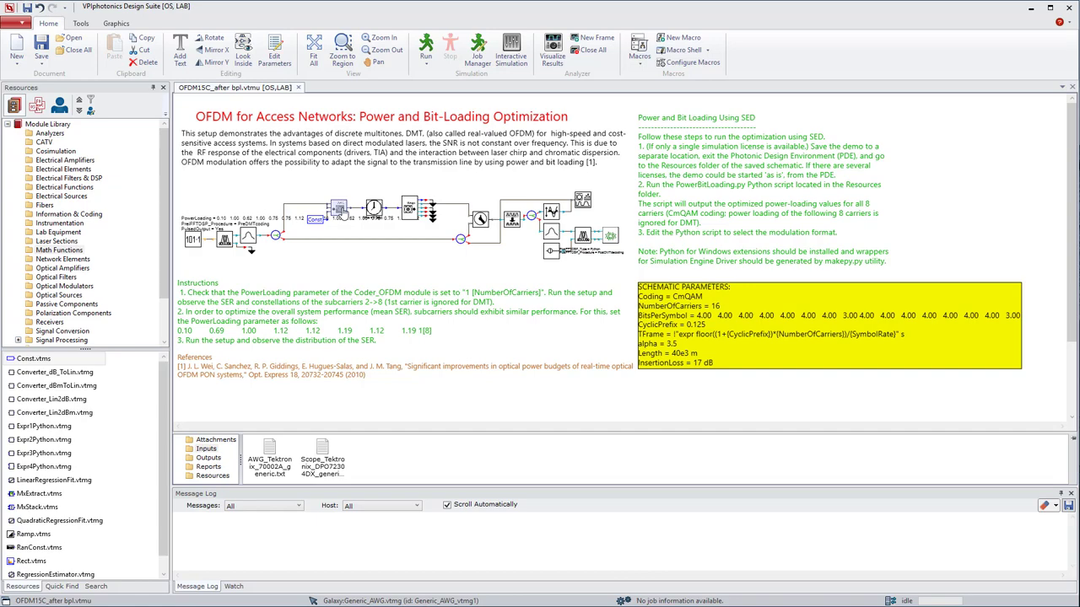
- Confirm Generic_AWG's 50e9 Hz sample rate, then open Generic_Scope's parameters
{"action": "double_click", "coordinate": [340, 210]}
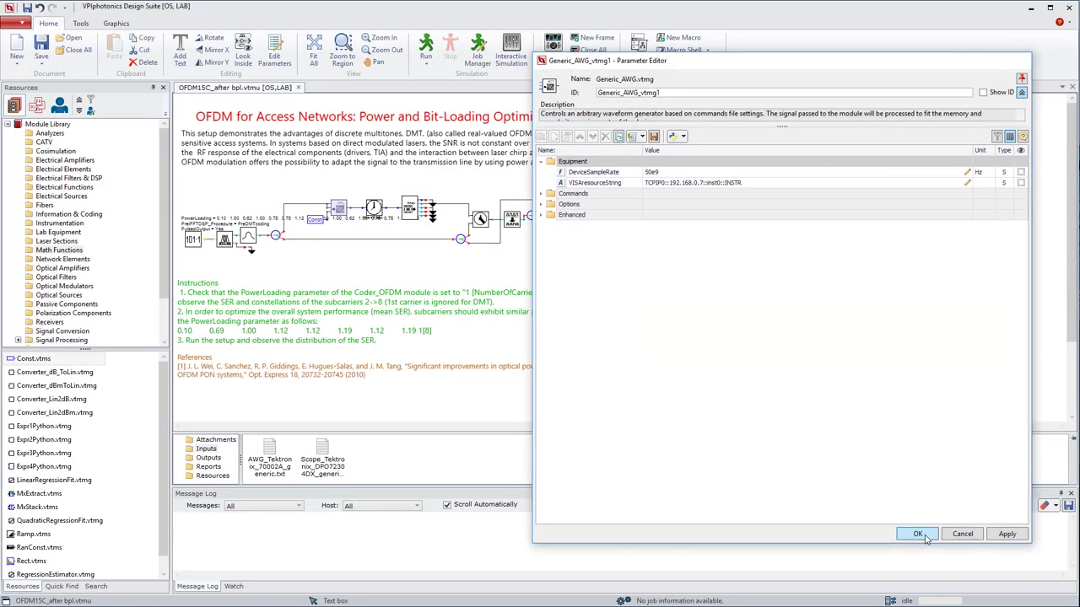
{"action": "left_click", "coordinate": [919, 534]}
{"action": "double_click", "coordinate": [410, 211]}
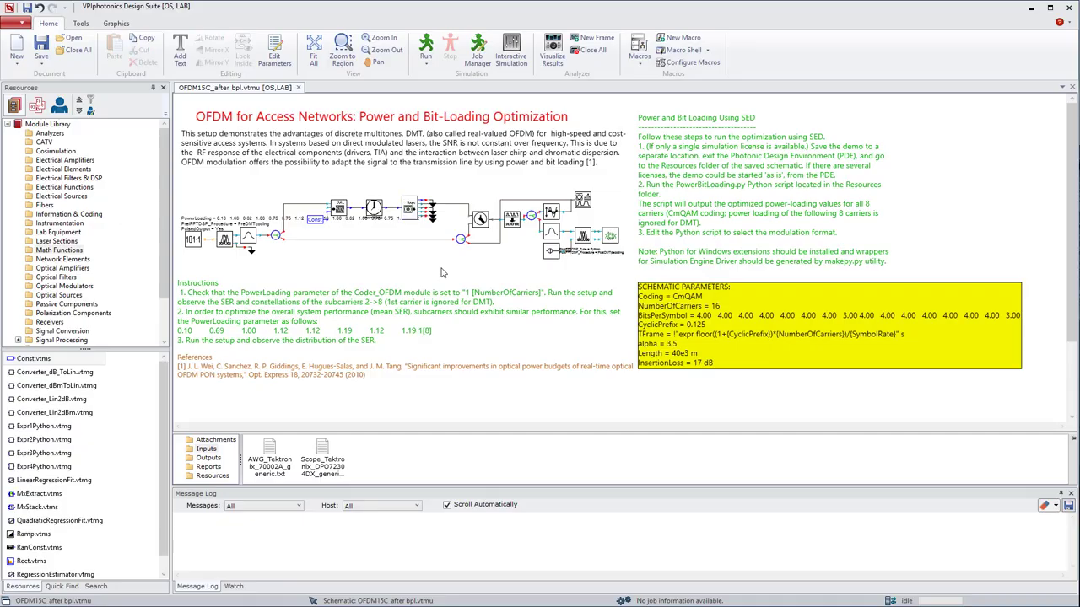
{"action": "double_click", "coordinate": [440, 273]}
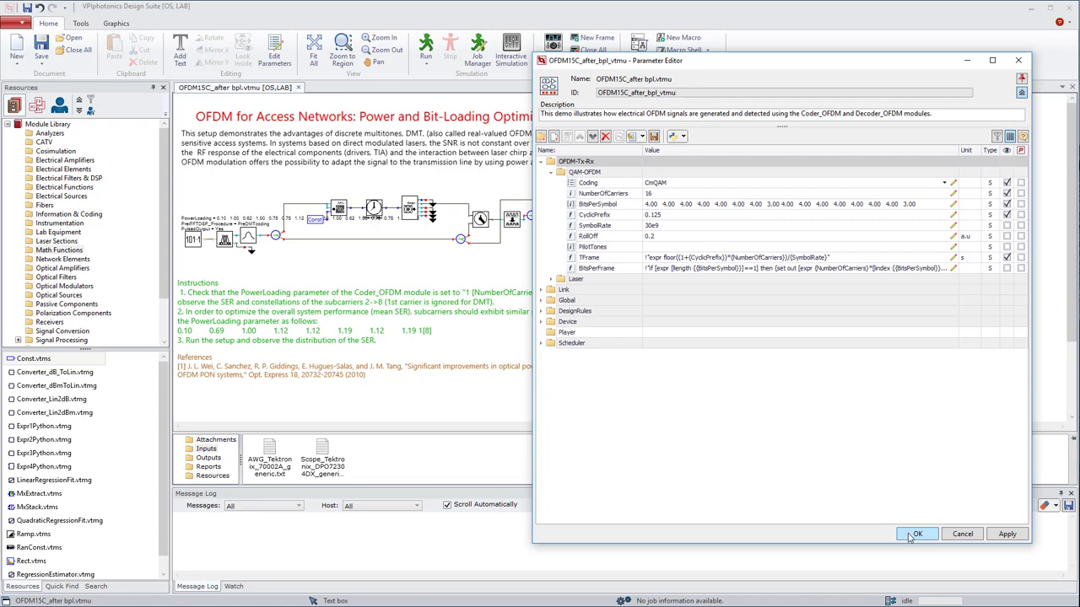
{"action": "left_click", "coordinate": [915, 535]}
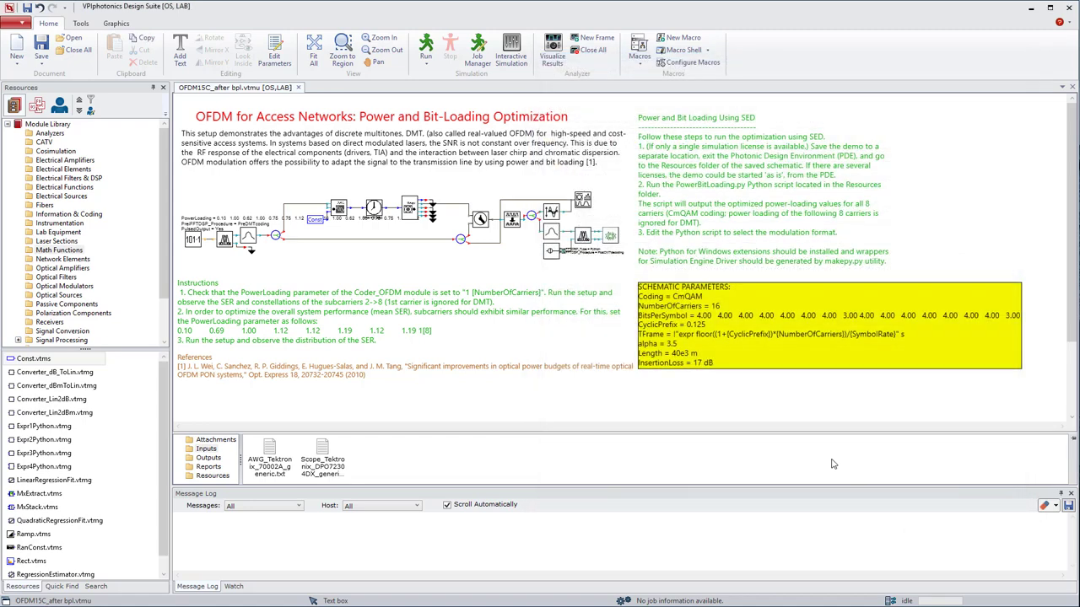
- Run the OFDM15C simulation through the lab instruments
{"action": "left_click", "coordinate": [427, 52]}
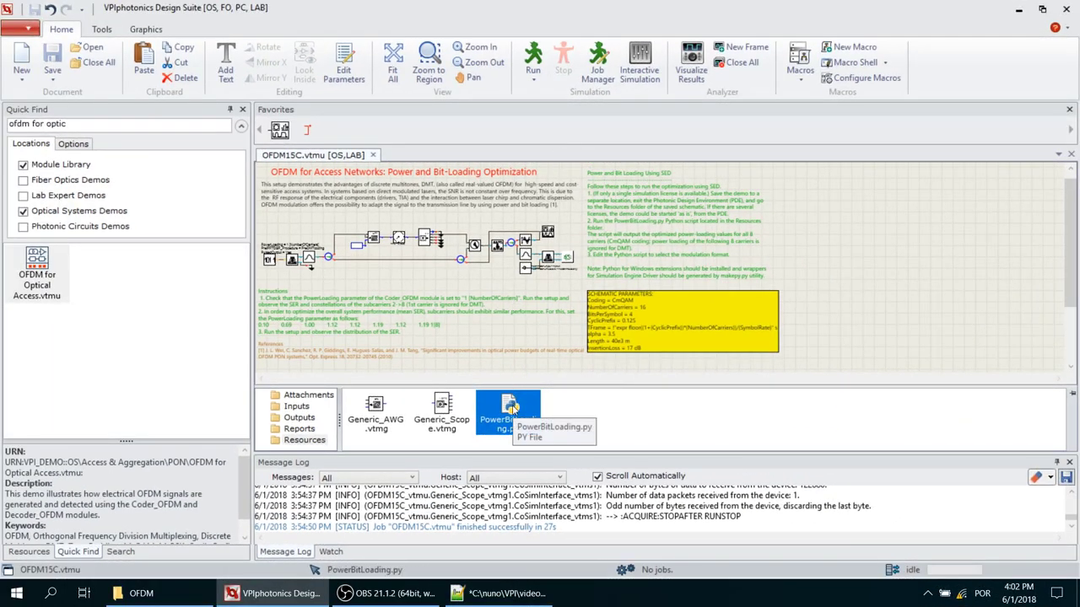
- Run PowerBitLoading.py and copy Run 15's bits-per-symbol values from bpl.txt
{"action": "double_click", "coordinate": [510, 407]}
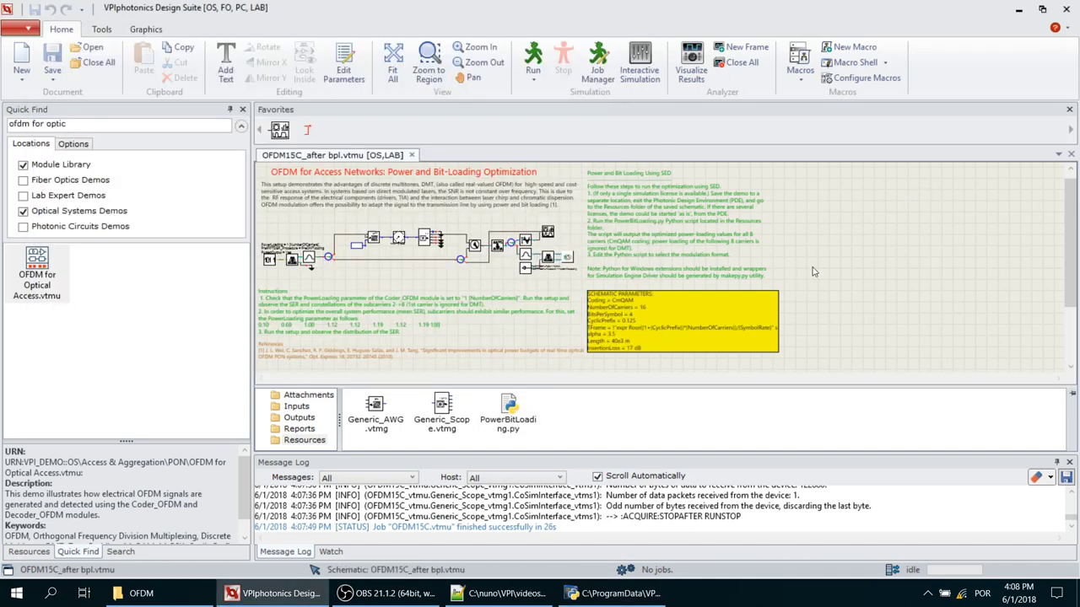
{"action": "double_click", "coordinate": [814, 271]}
{"action": "left_click", "coordinate": [502, 593]}
{"action": "left_click", "coordinate": [306, 478]}
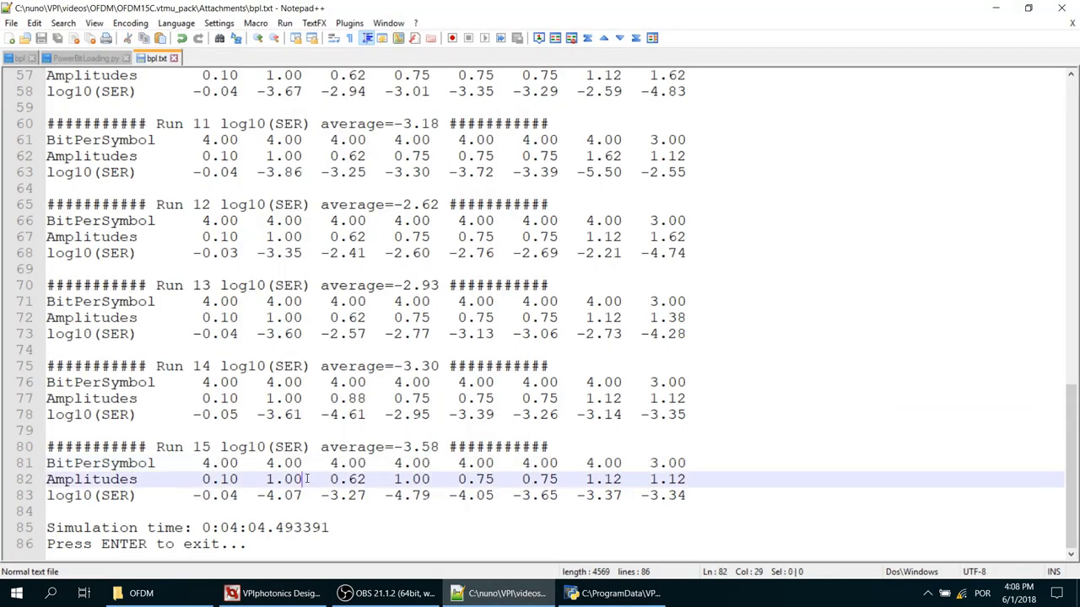
{"action": "left_click_drag", "start_coordinate": [202, 463], "coordinate": [722, 463]}
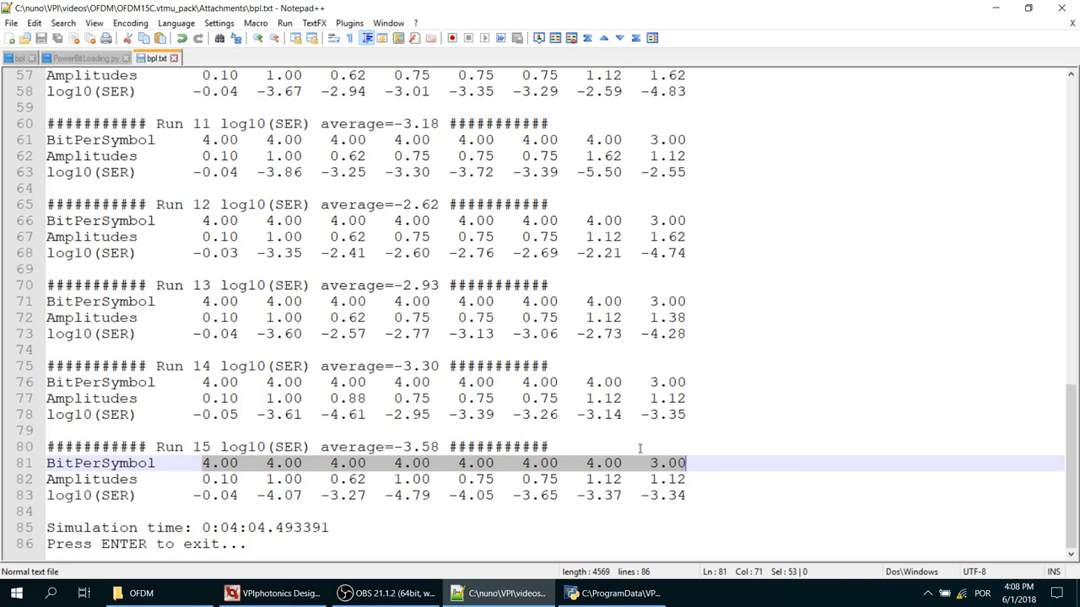
{"action": "key", "text": "ctrl+c"}
{"action": "key", "text": "alt+Tab"}
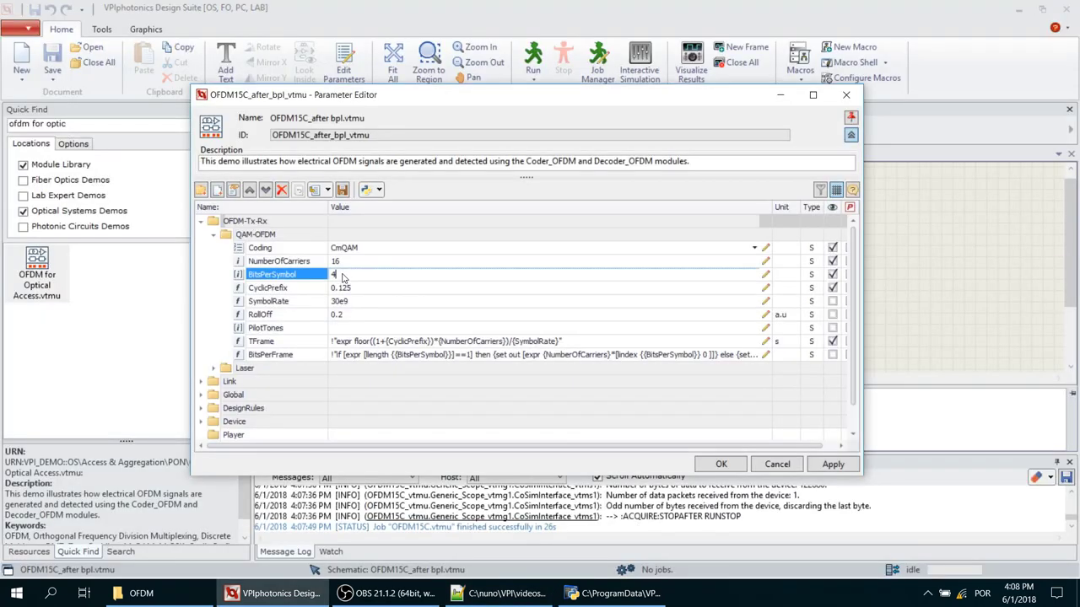
- Paste Run 15's bits-per-symbol values into the BitsPerSymbol parameter
{"action": "double_click", "coordinate": [346, 275]}
{"action": "key", "text": "ctrl+v"}
{"action": "left_click", "coordinate": [722, 464]}
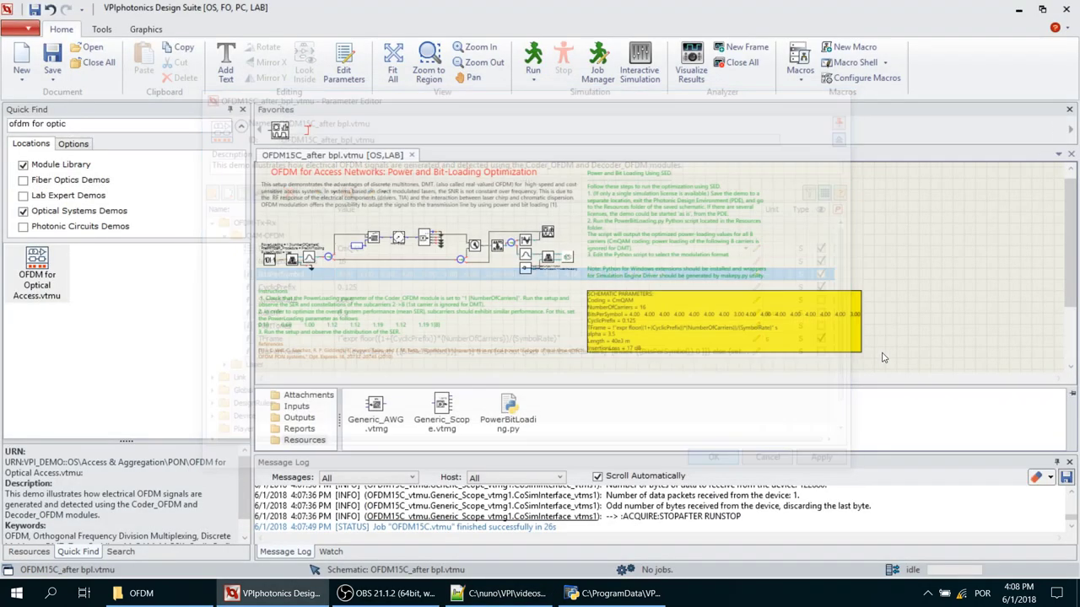
{"action": "double_click", "coordinate": [898, 289]}
{"action": "left_click", "coordinate": [732, 466]}
- Put Run 15's amplitudes into Coder_OFDM PowerLoading and save the schematic
{"action": "key", "text": "alt+Tab"}
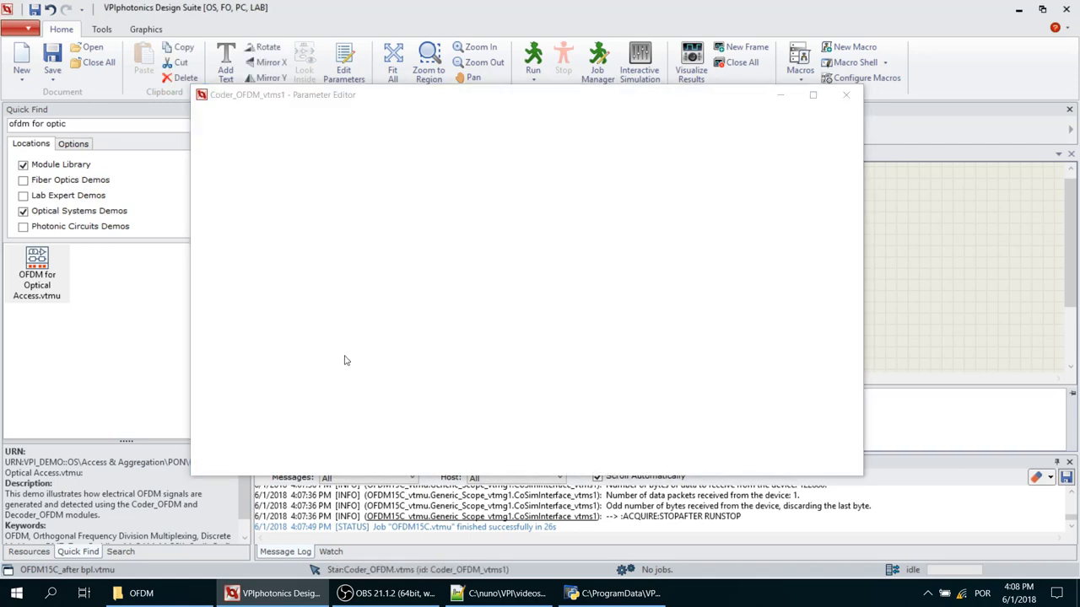
{"action": "left_click_drag", "start_coordinate": [202, 479], "coordinate": [725, 485]}
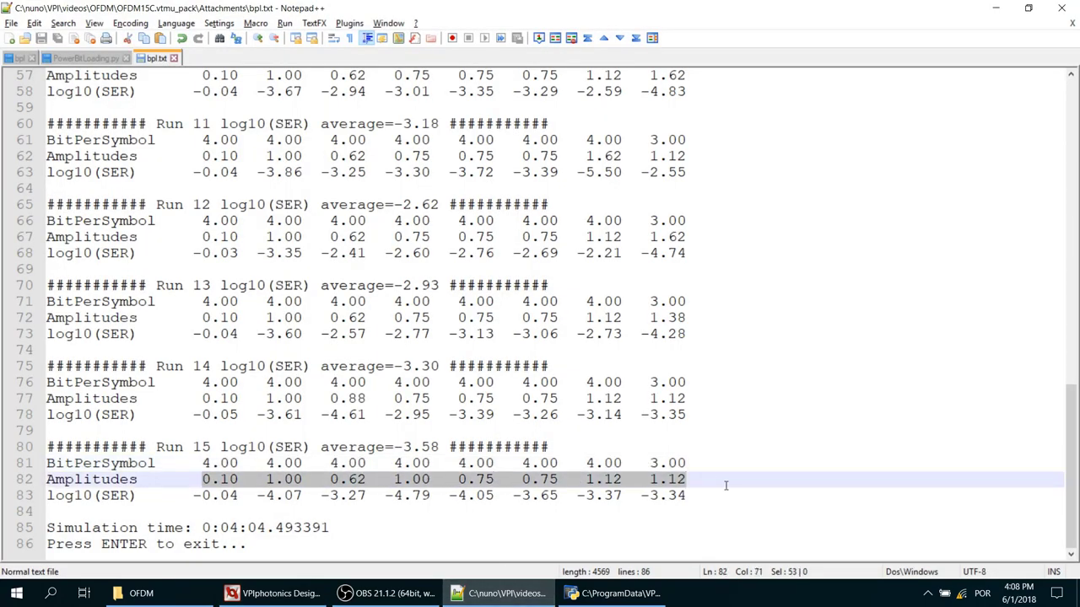
{"action": "key", "text": "alt+Tab"}
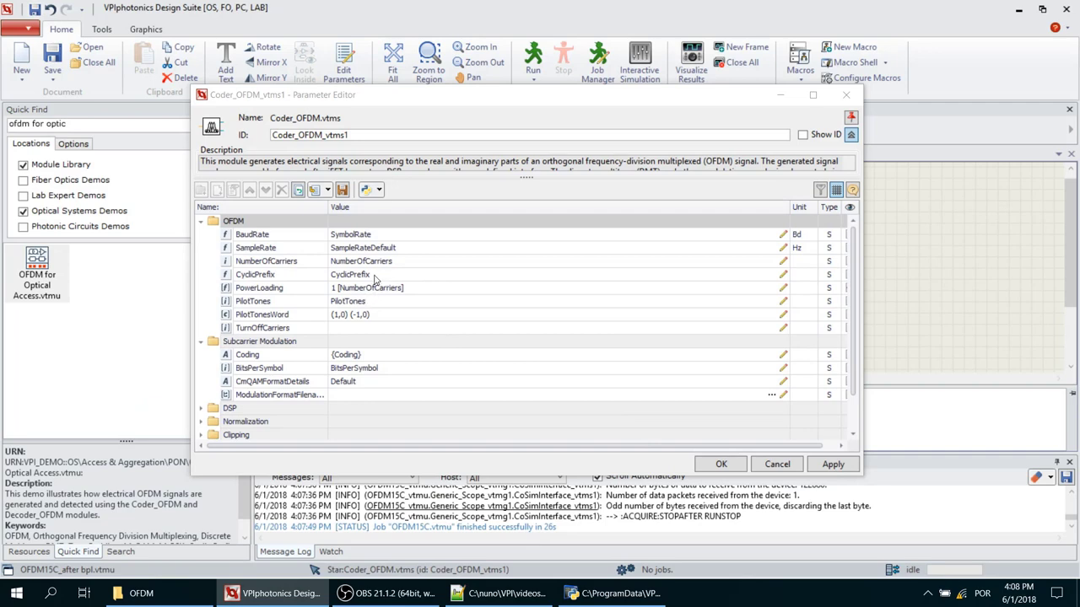
{"action": "double_click", "coordinate": [422, 288]}
{"action": "key", "text": "ctrl+v"}
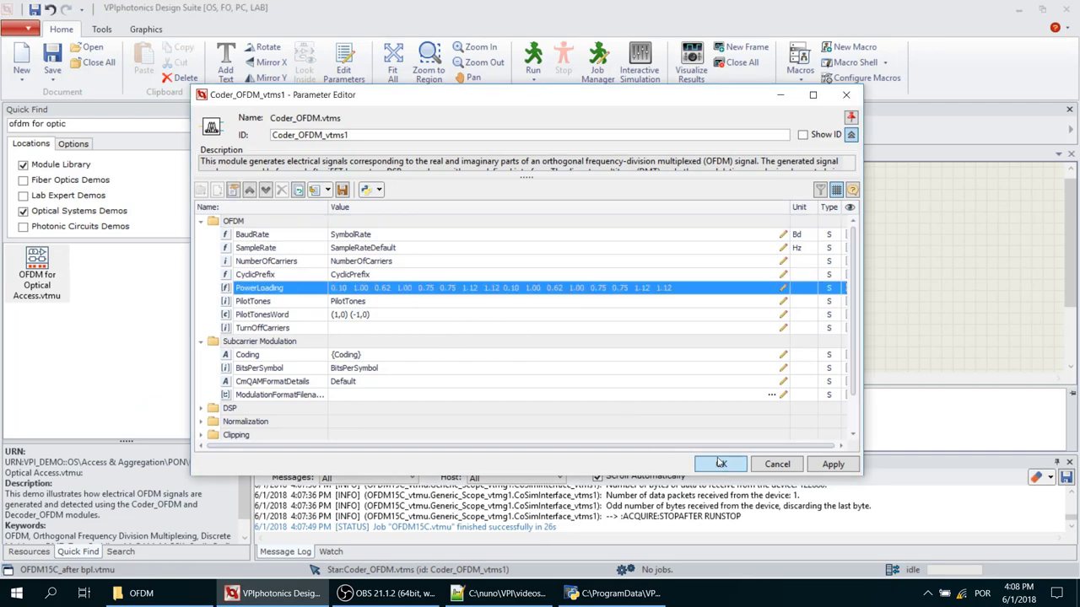
{"action": "left_click", "coordinate": [722, 464]}
{"action": "key", "text": "ctrl+s"}
- Start the OFDM15C_after bpl.vtmu simulation with Run 15's optimized loading values
{"action": "key", "text": "ctrl+r"}
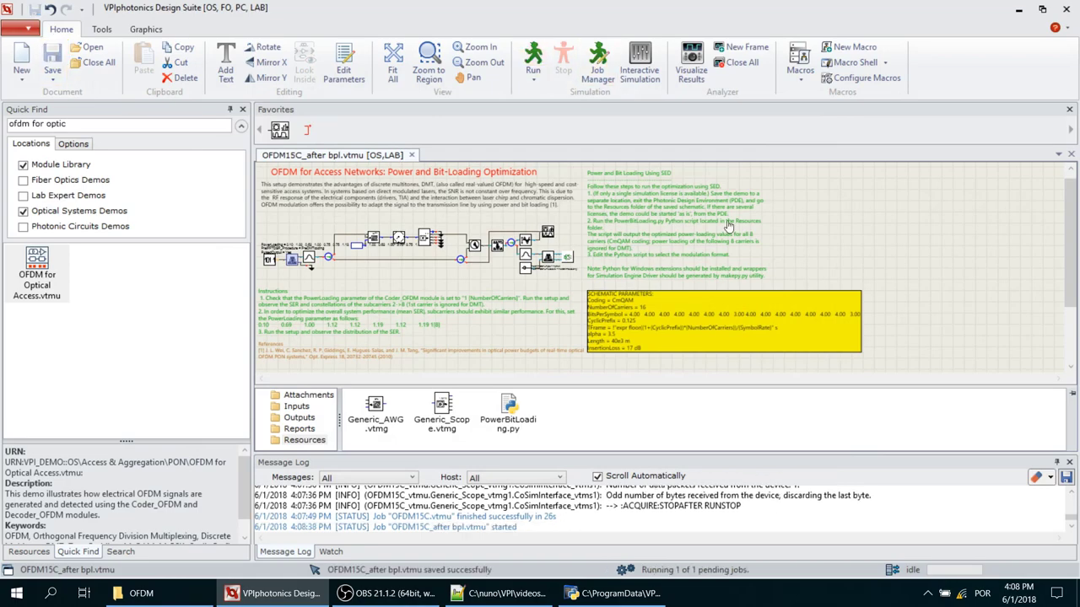